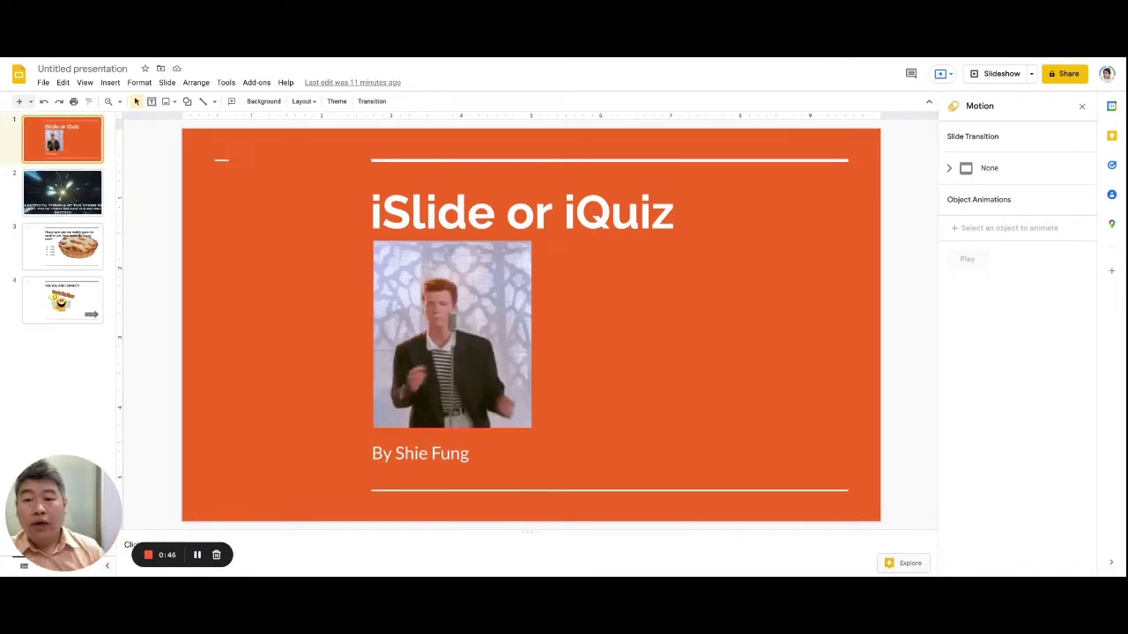
Give the title slide a Cube transition and preview it
click(373, 101)
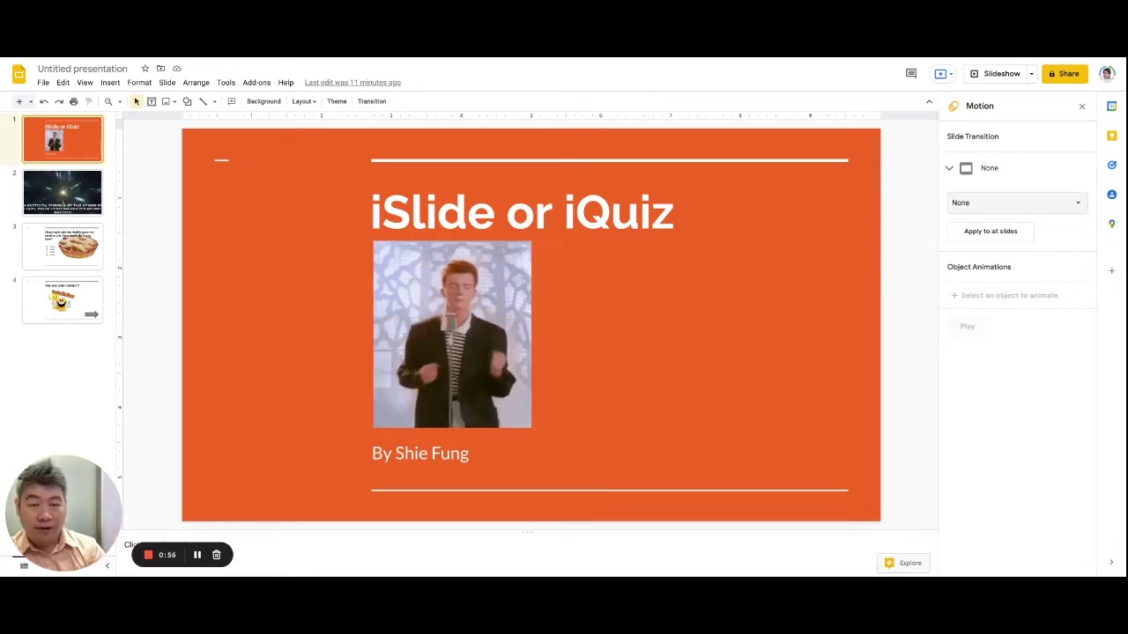
click(992, 205)
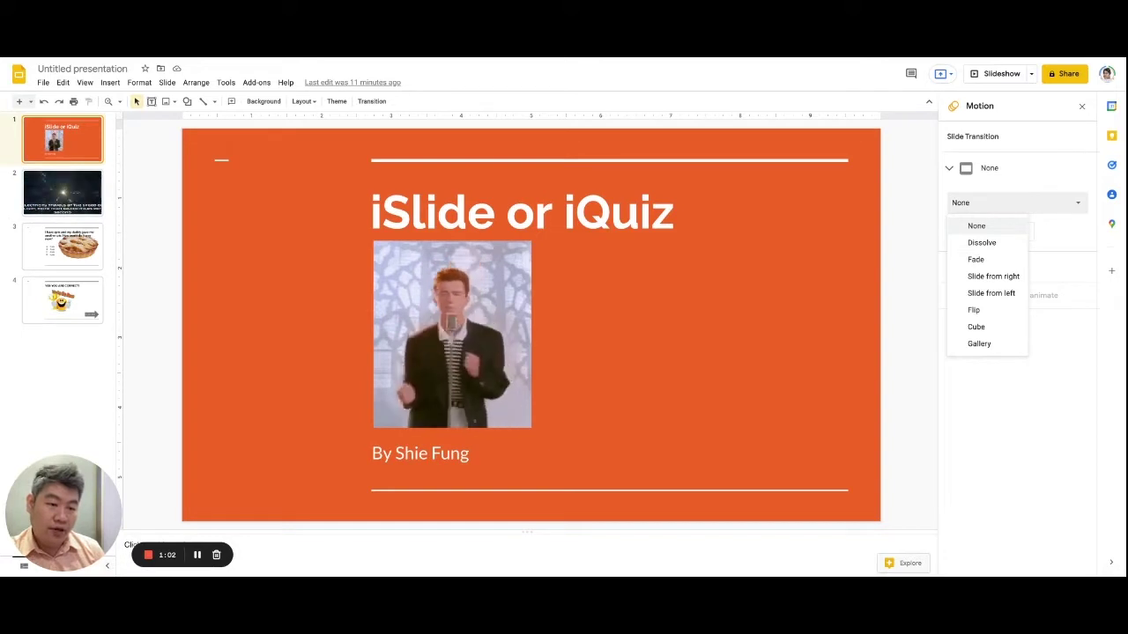
click(996, 327)
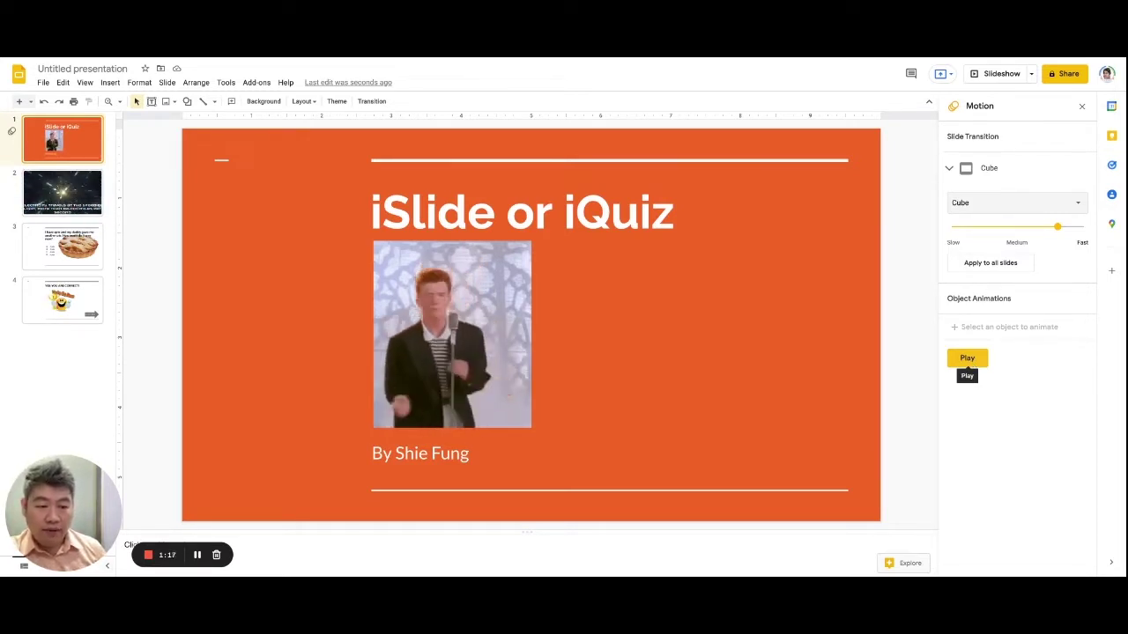
click(967, 358)
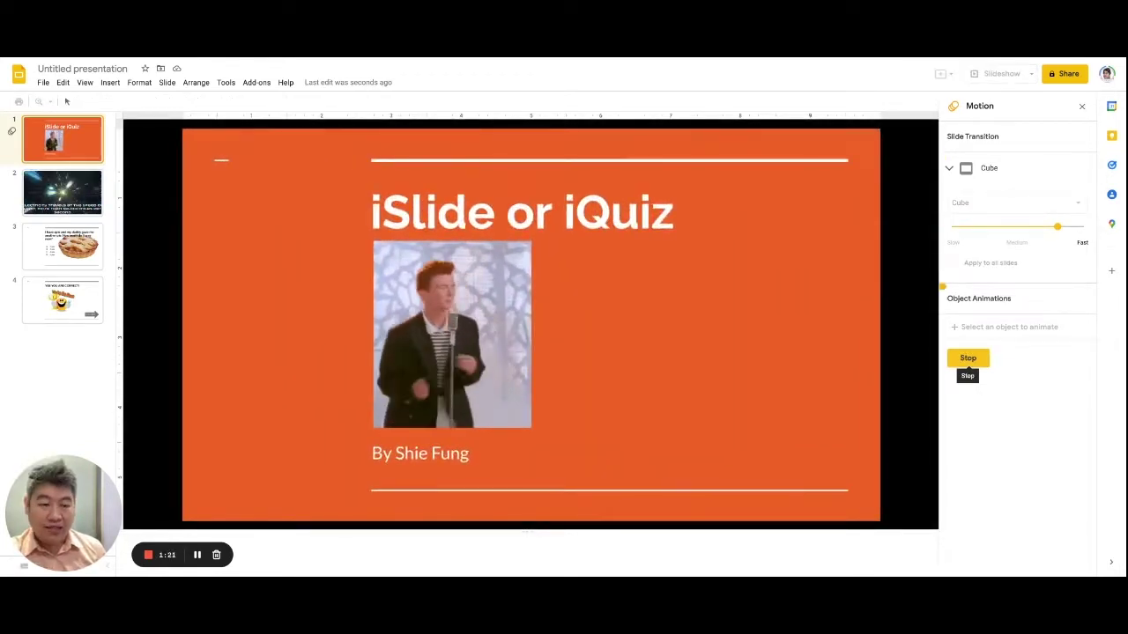
Stop the Cube transition preview
click(967, 358)
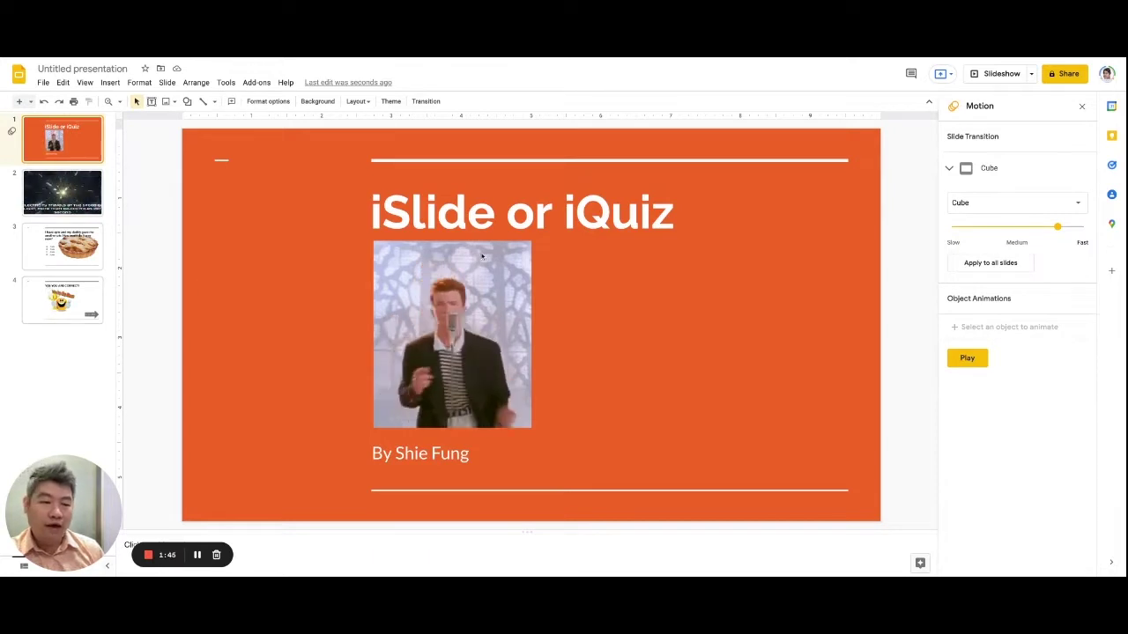
Apply the Cube transition to all slides, check it on slide 2, then return to slide 1
click(990, 263)
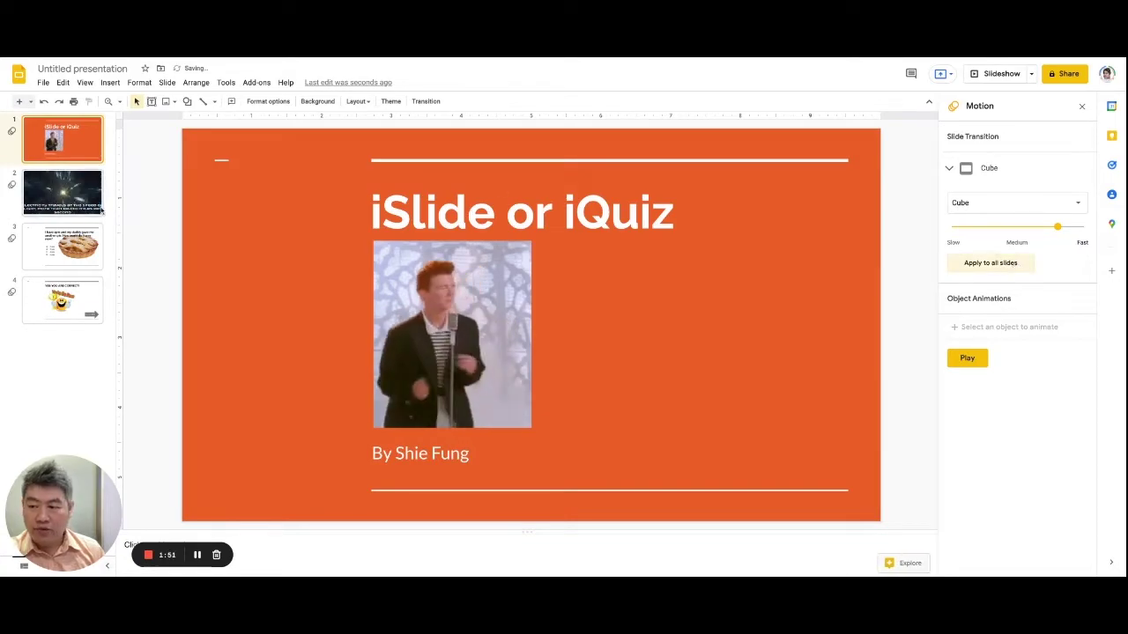
click(30, 208)
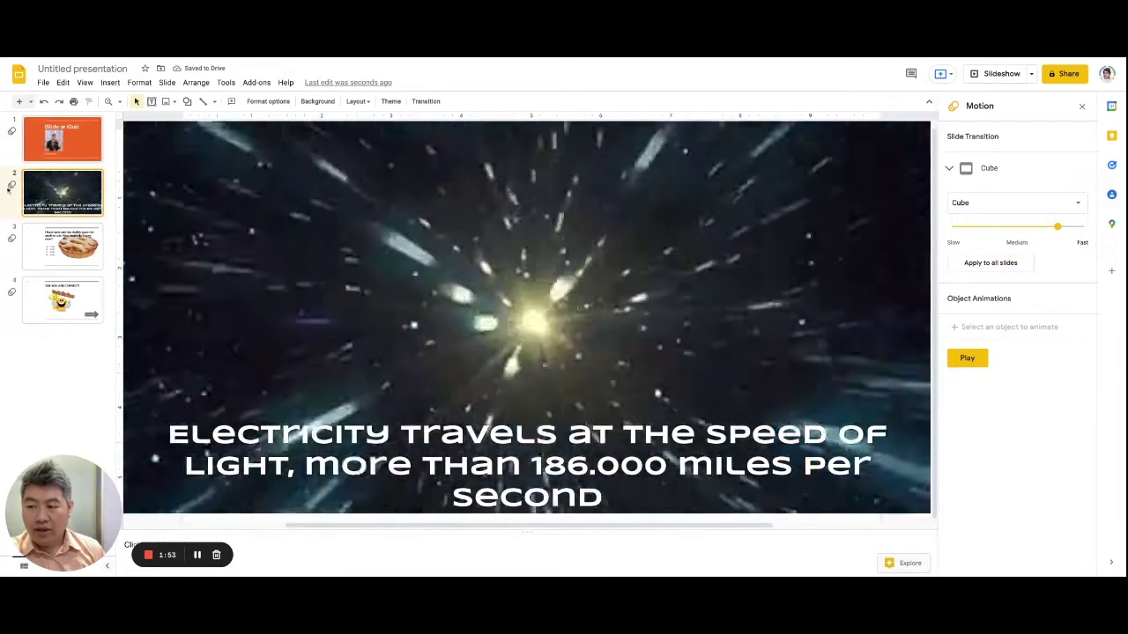
click(967, 360)
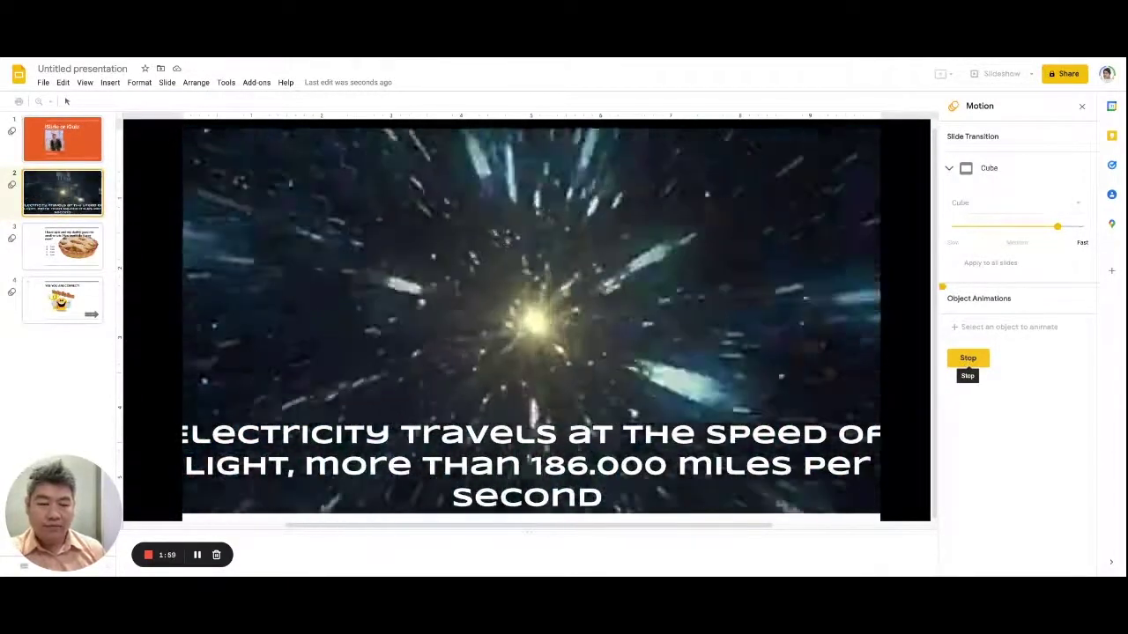
click(967, 358)
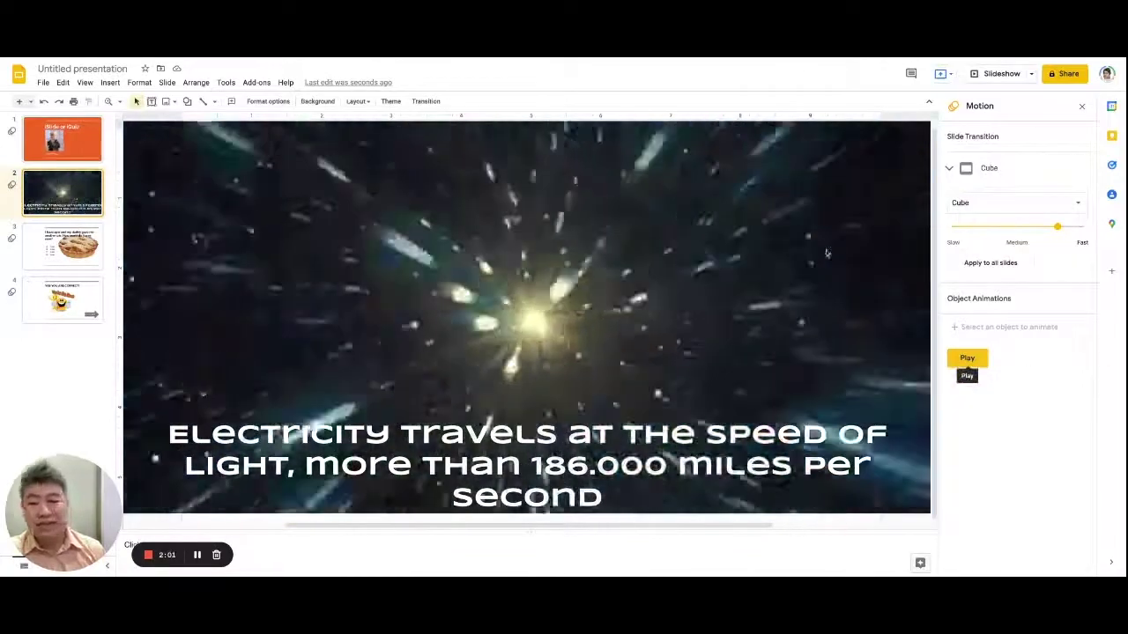
click(44, 140)
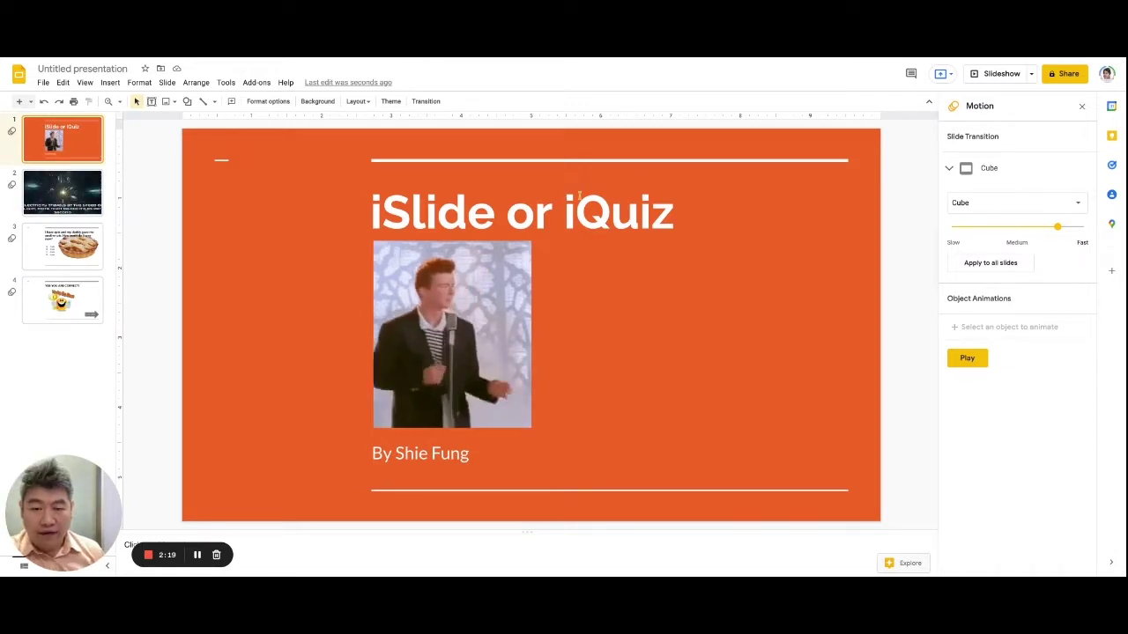
Select the 'iSlide or iQuiz' title box on slide 1 and add a Fade in animation
click(529, 212)
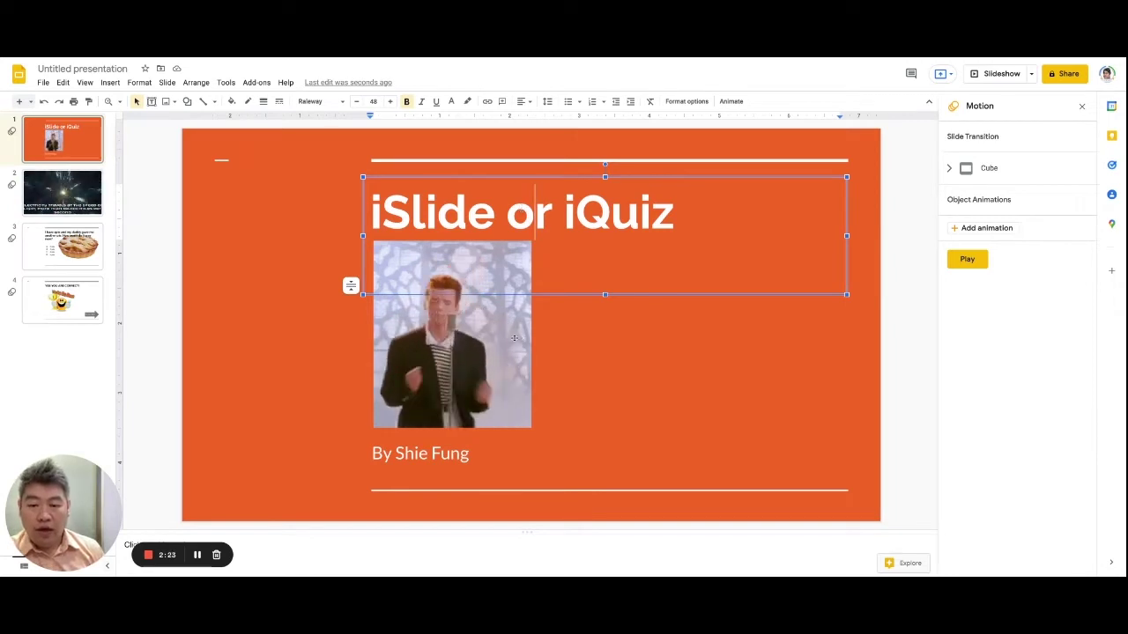
click(511, 396)
click(489, 335)
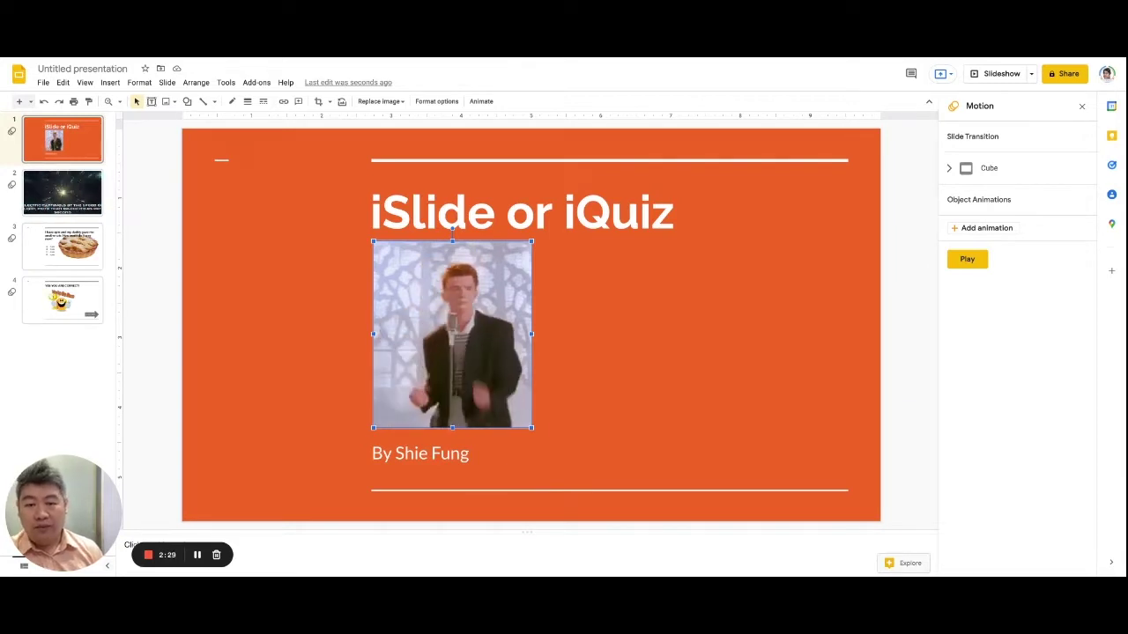
click(558, 215)
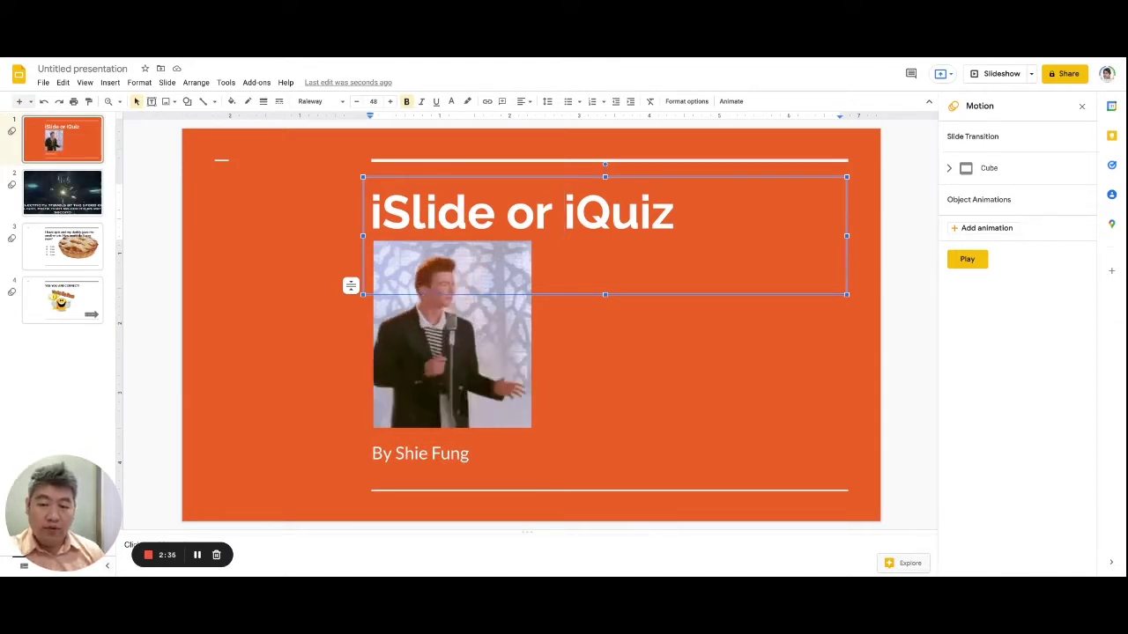
click(492, 179)
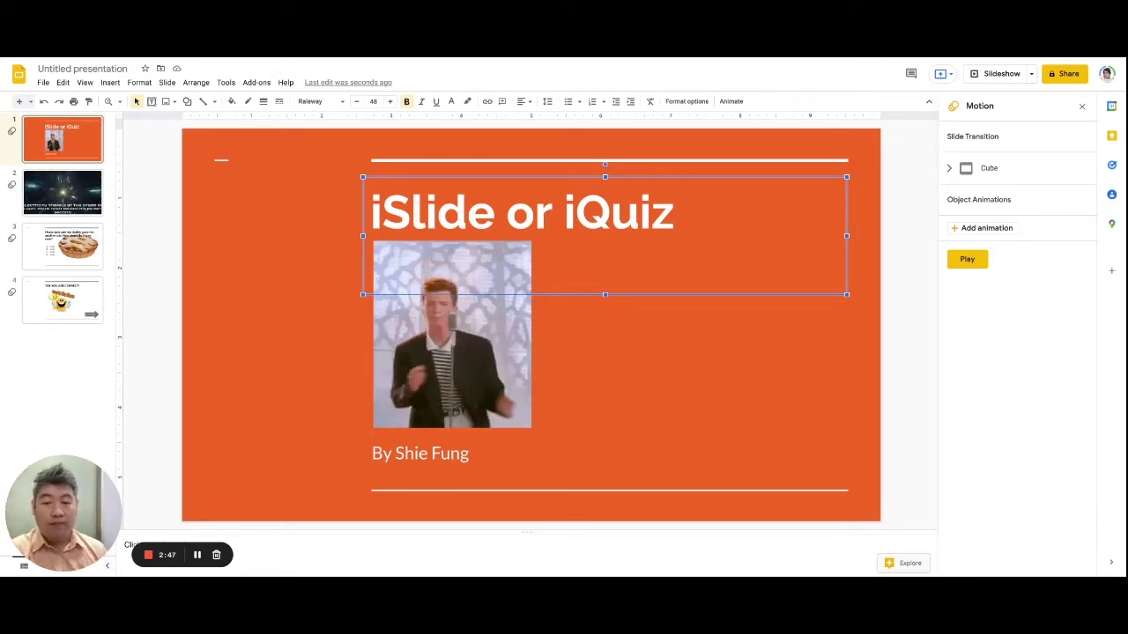
click(62, 192)
key(Up)
click(590, 185)
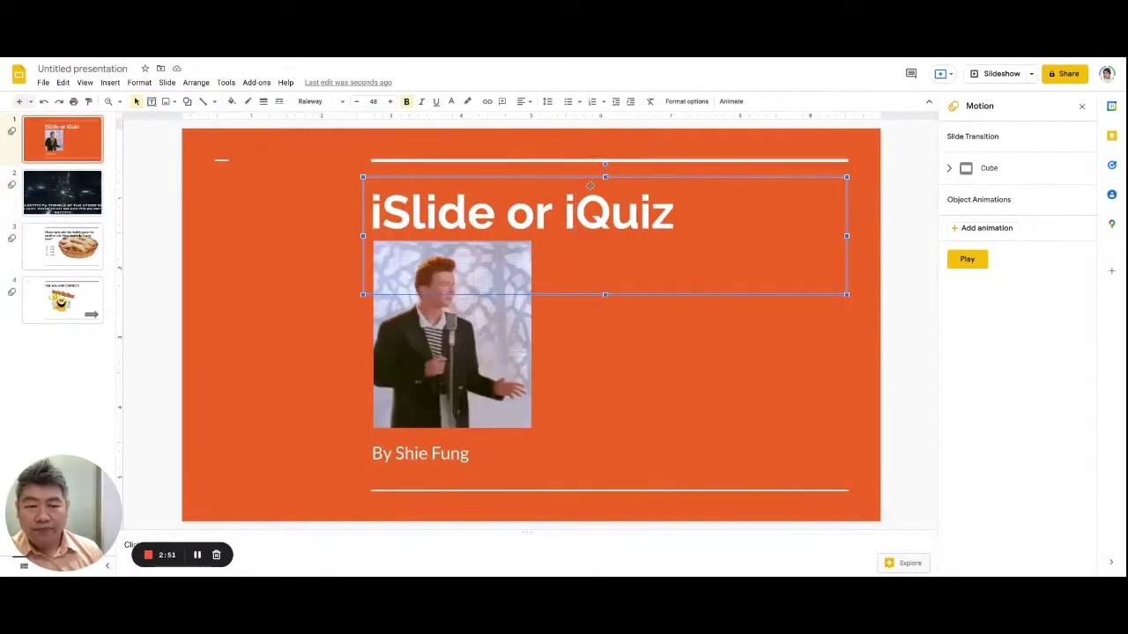
click(987, 228)
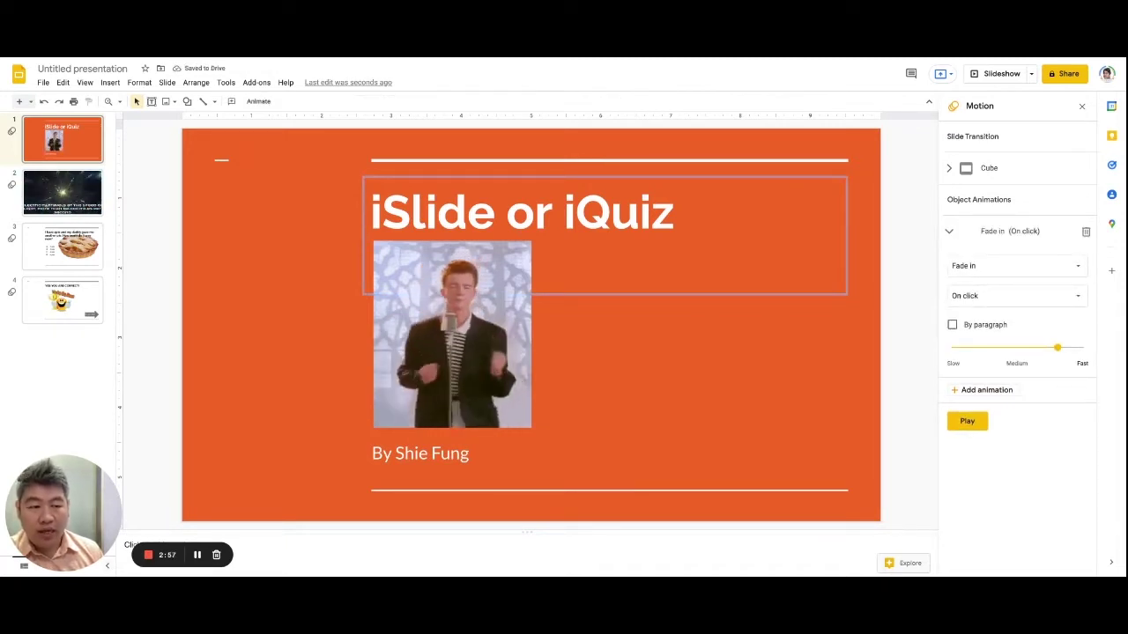
Change the title's animation effect from Fade in to Zoom in
click(1036, 266)
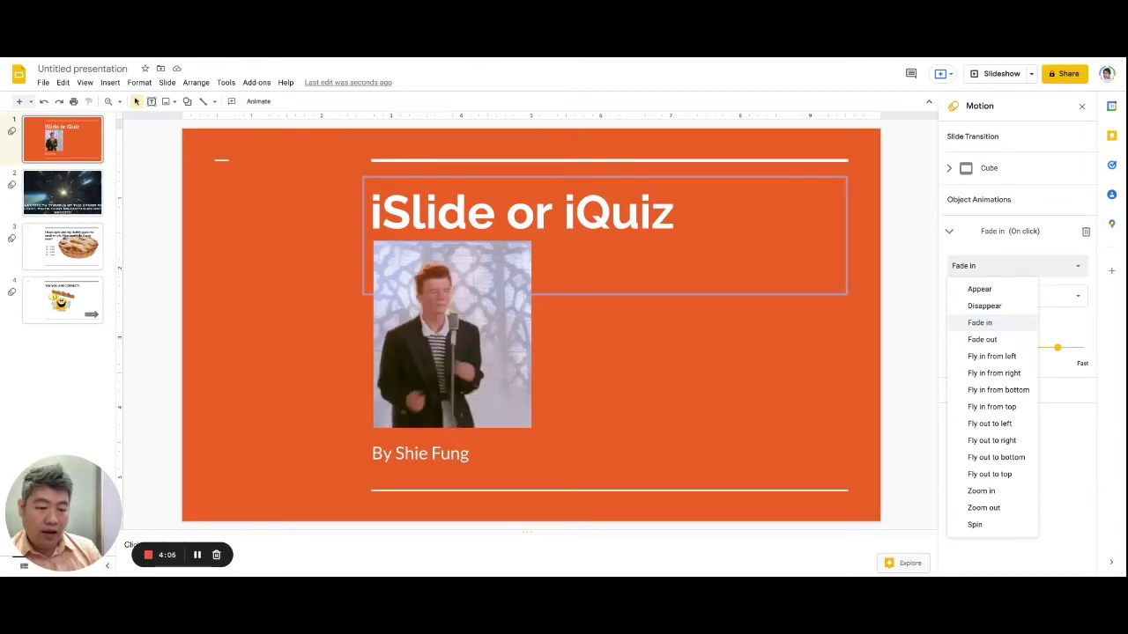
click(1020, 494)
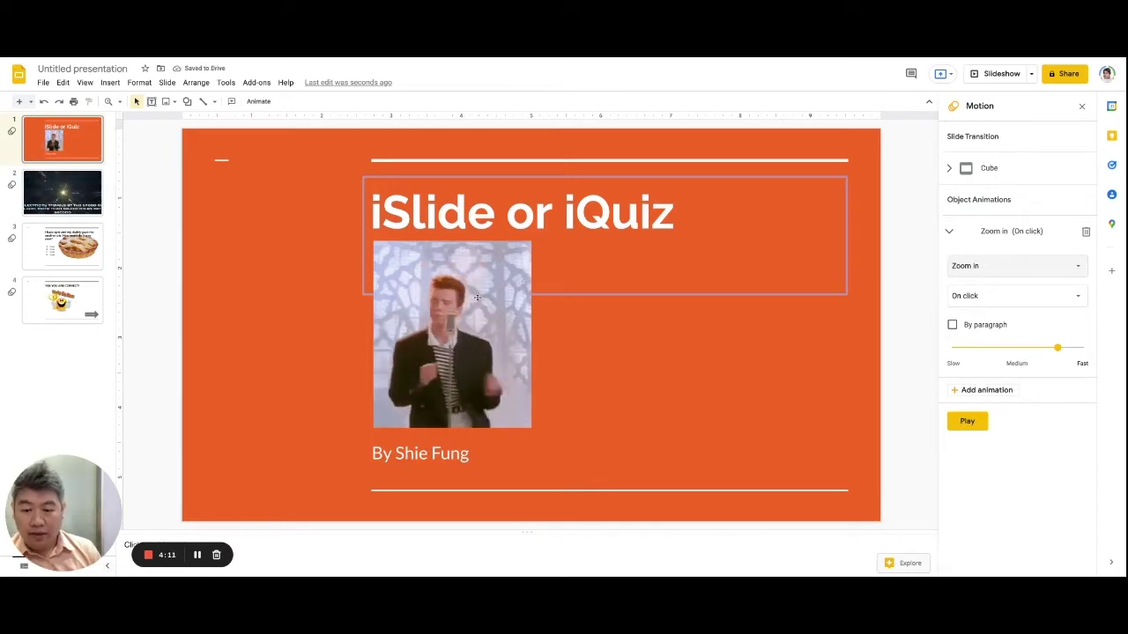
Give the author subtitle a Fly in from left animation and preview the slide's animations
click(458, 453)
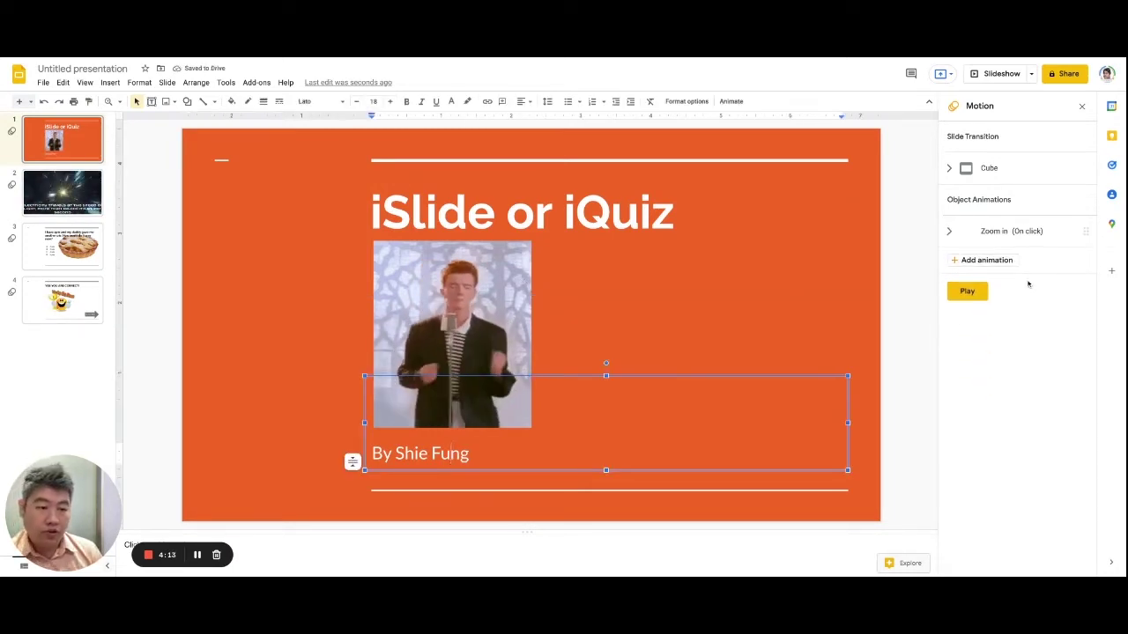
click(1006, 261)
click(994, 305)
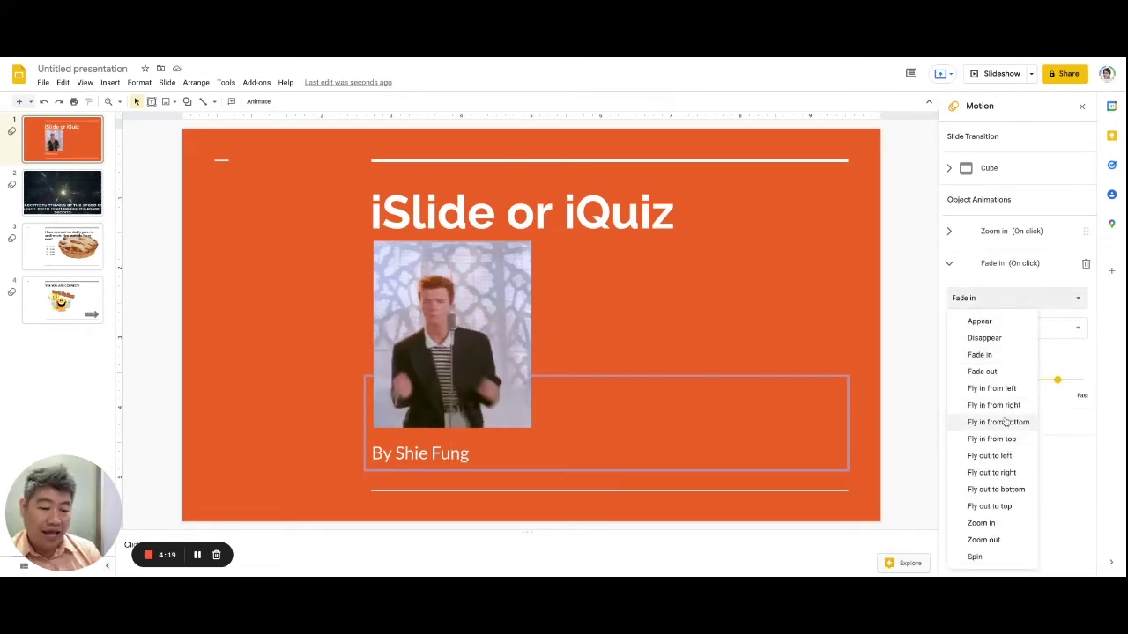
click(1014, 388)
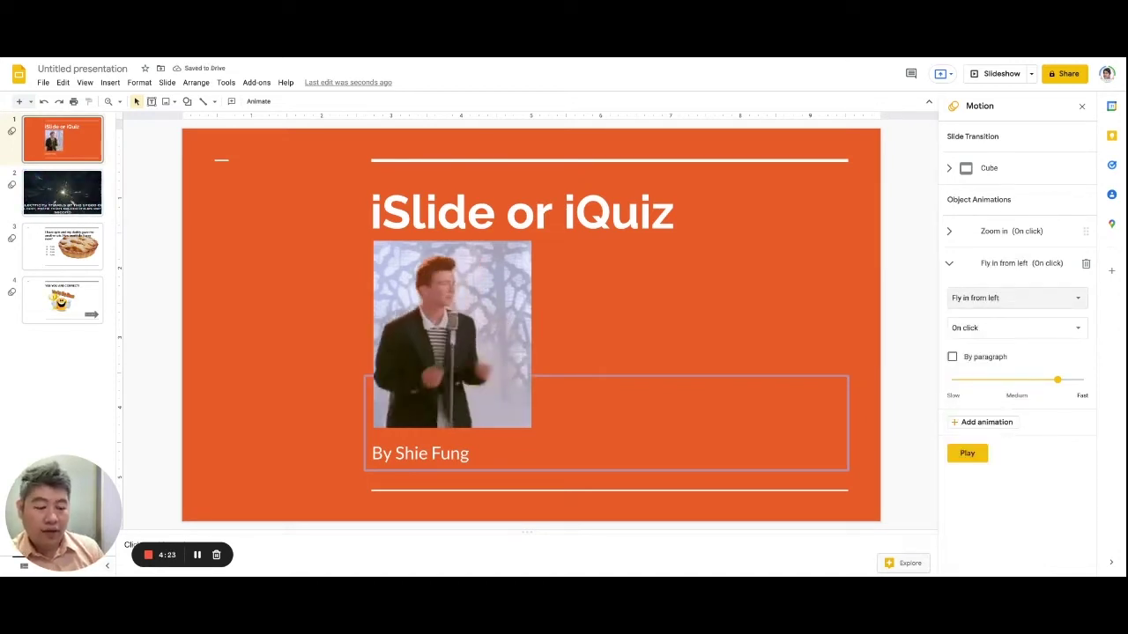
click(968, 454)
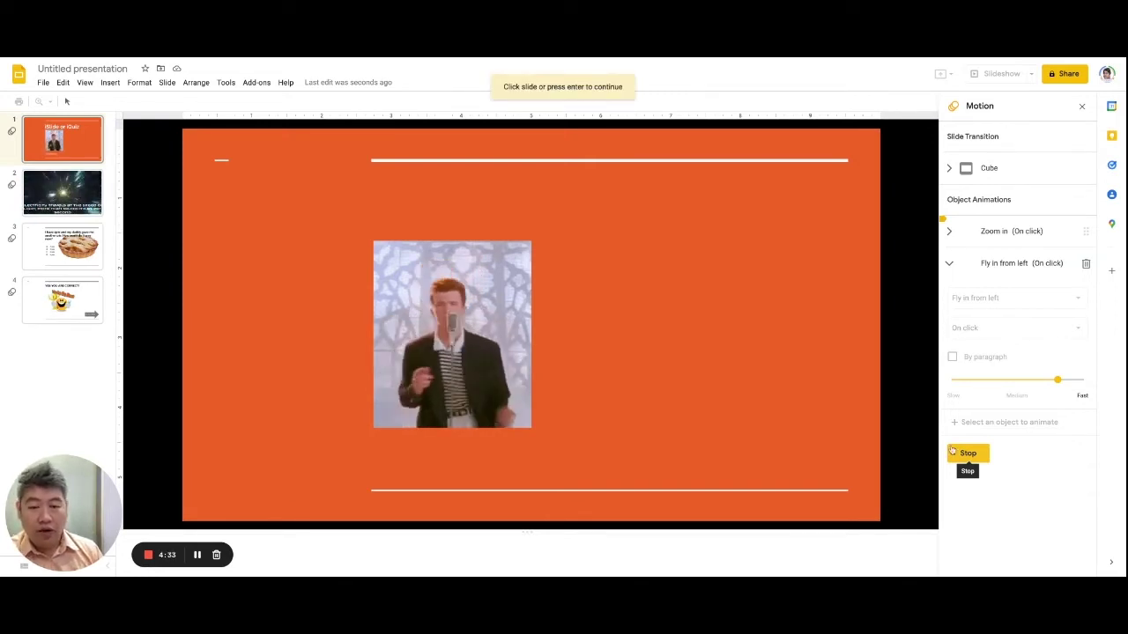
Step through the preview so the title zooms in and the subtitle flies in
click(669, 358)
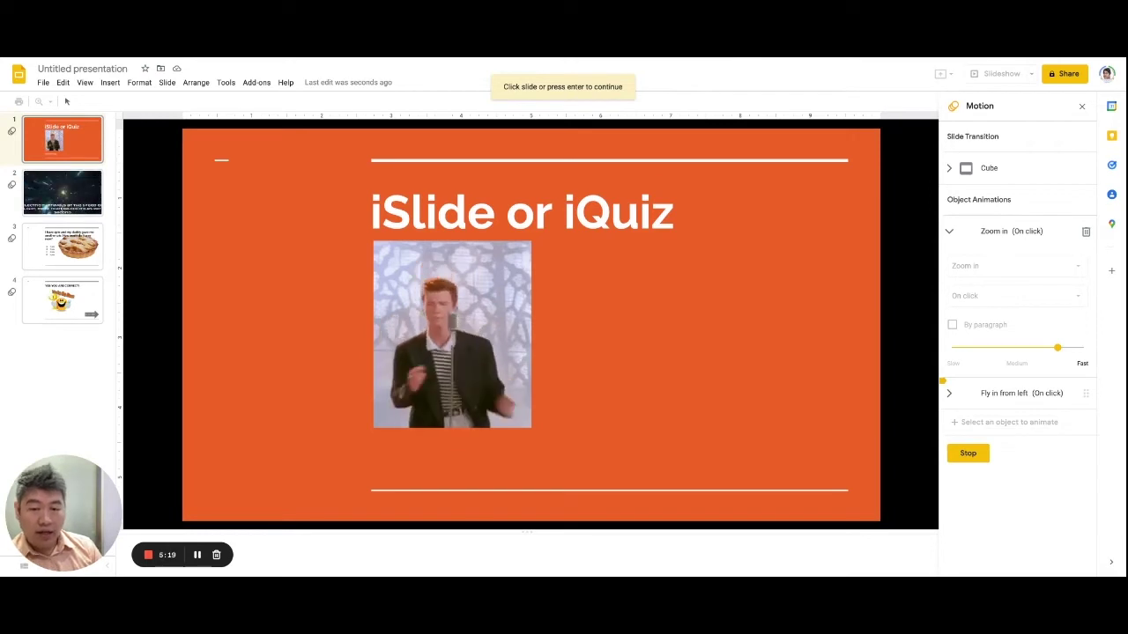
key(Return)
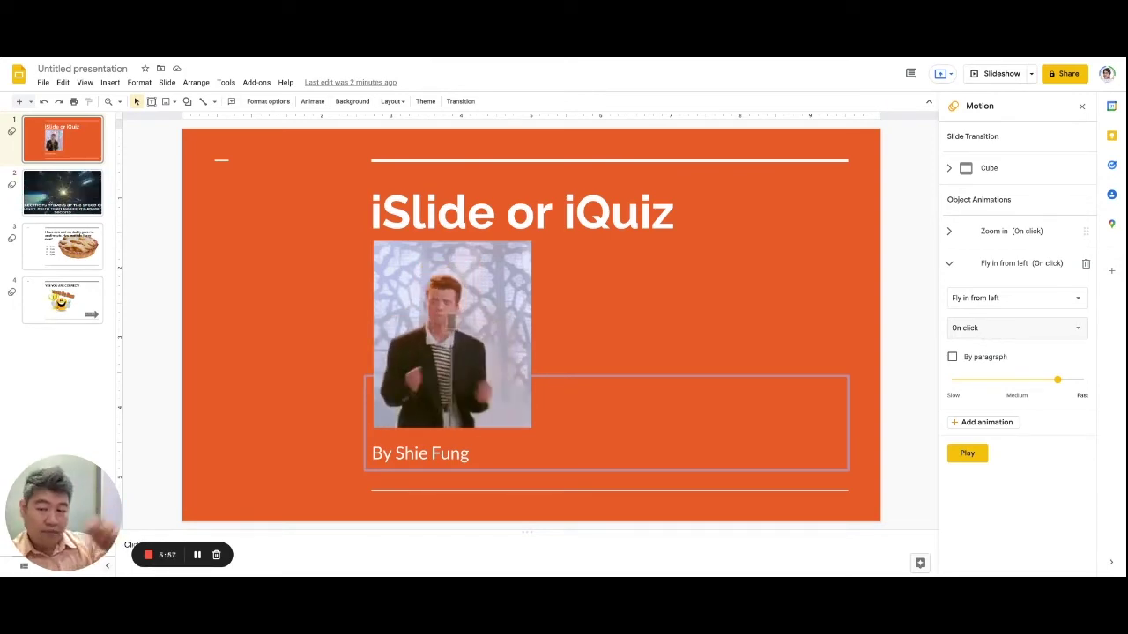
Give slide 2's electricity caption a Fly in from top animation and adjust when it starts
click(49, 200)
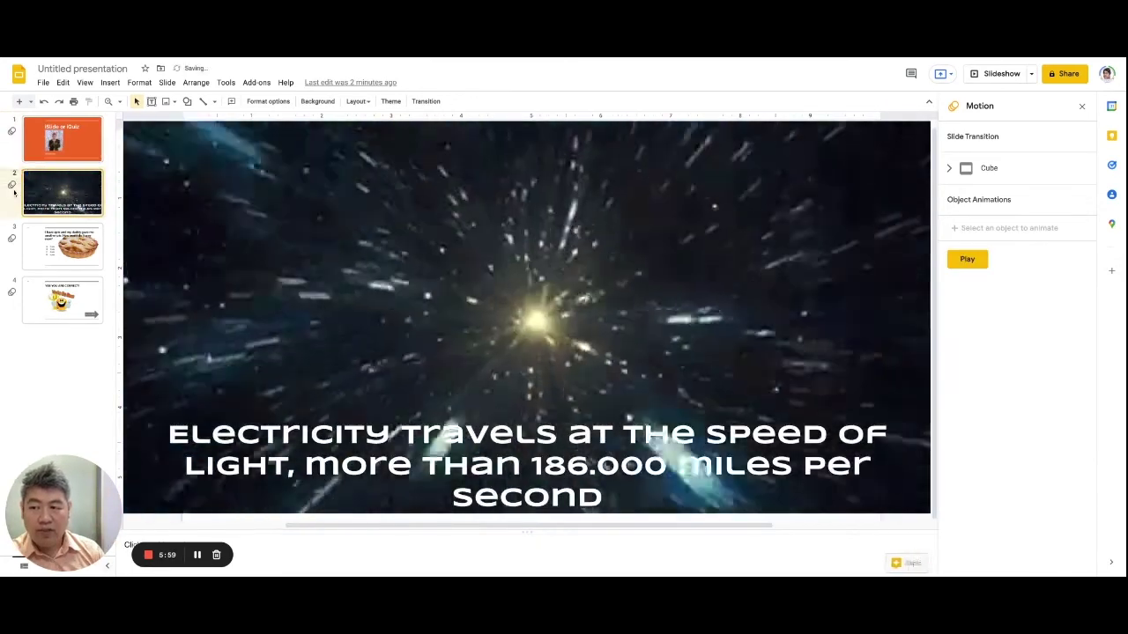
click(652, 447)
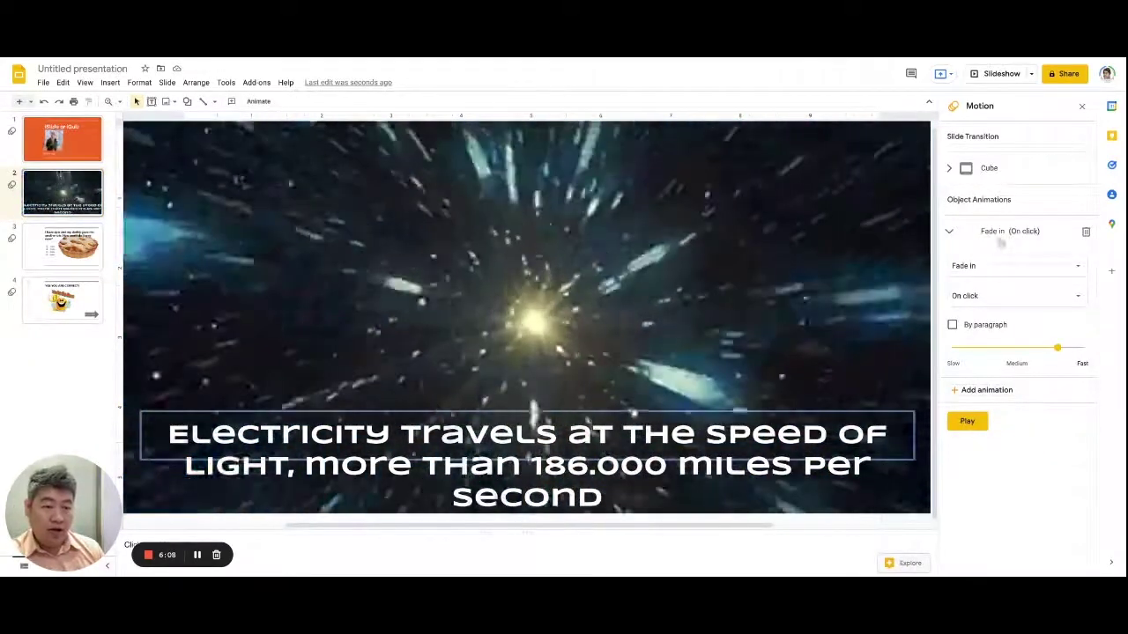
click(1026, 273)
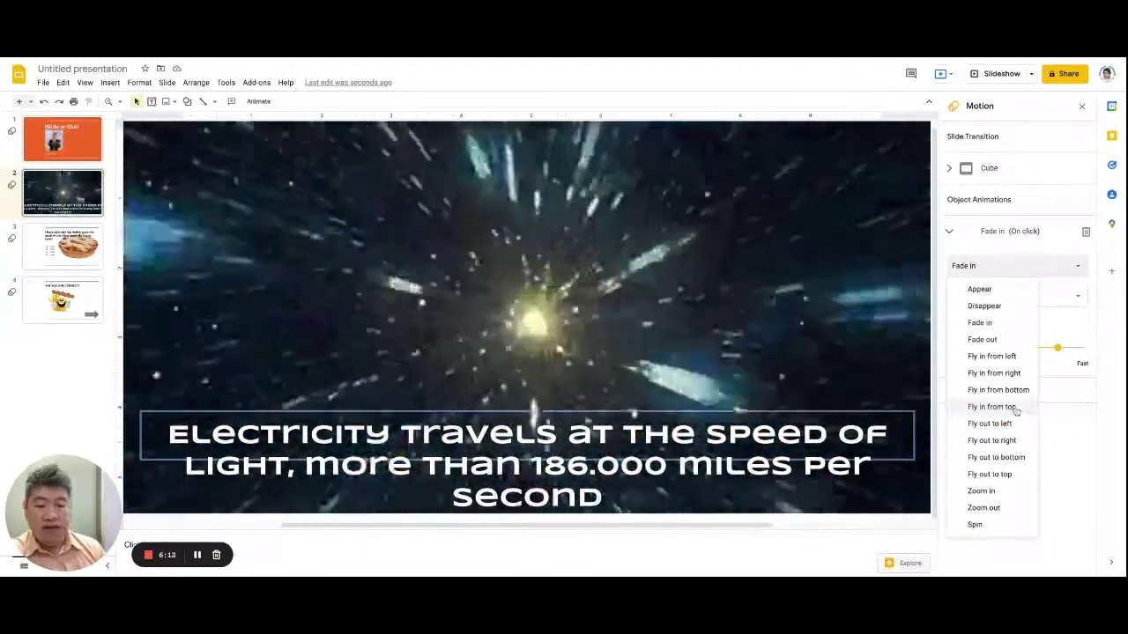
click(1016, 408)
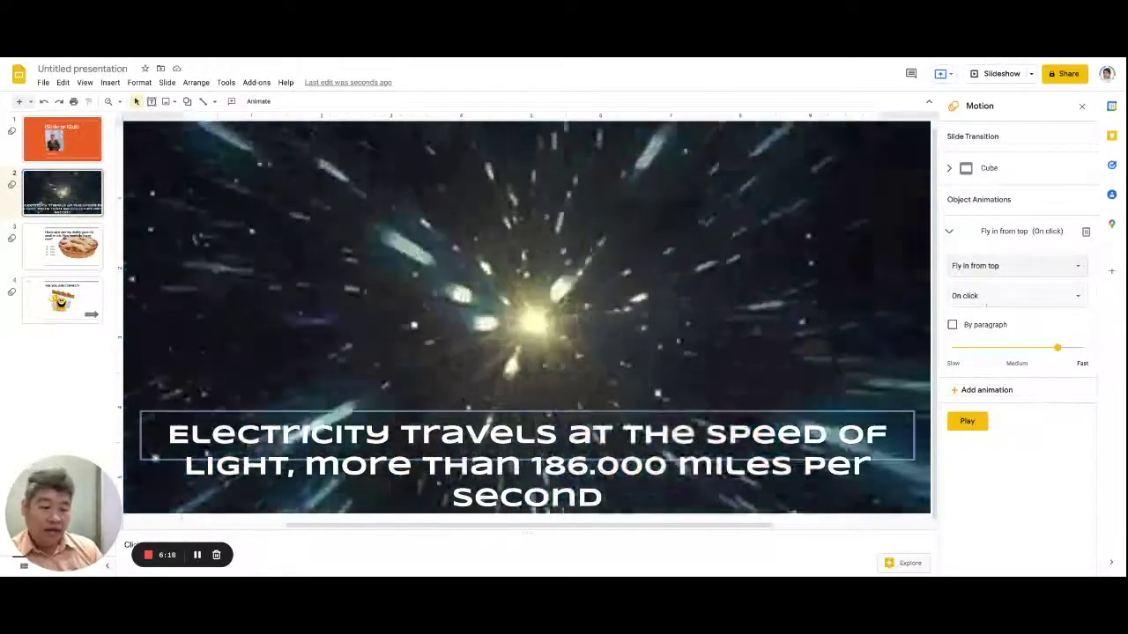
click(1013, 296)
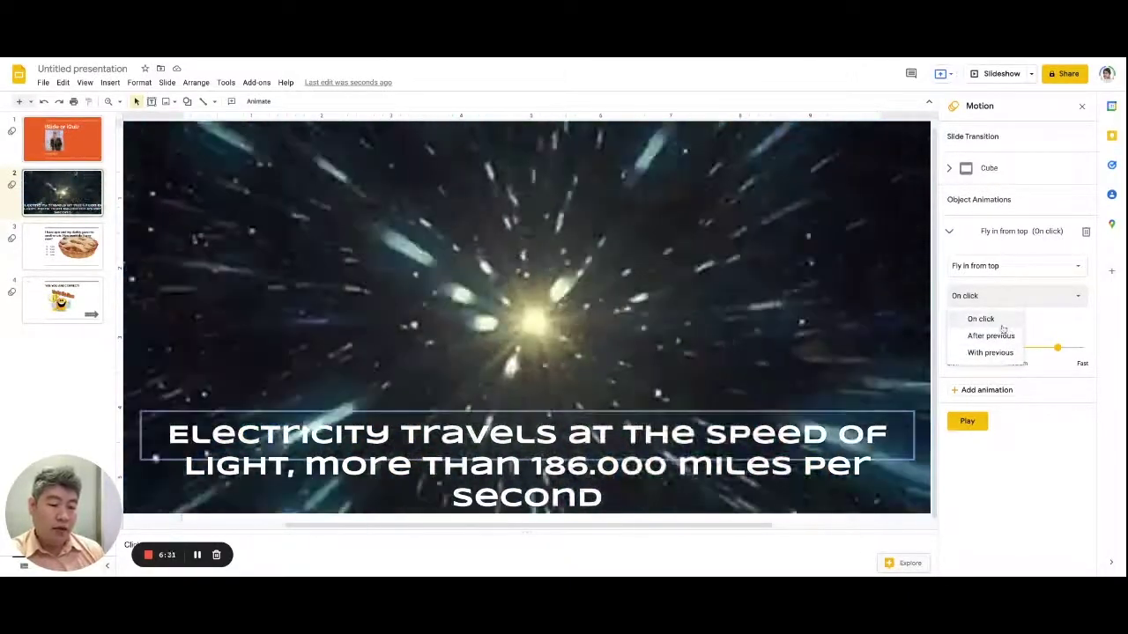
click(1004, 355)
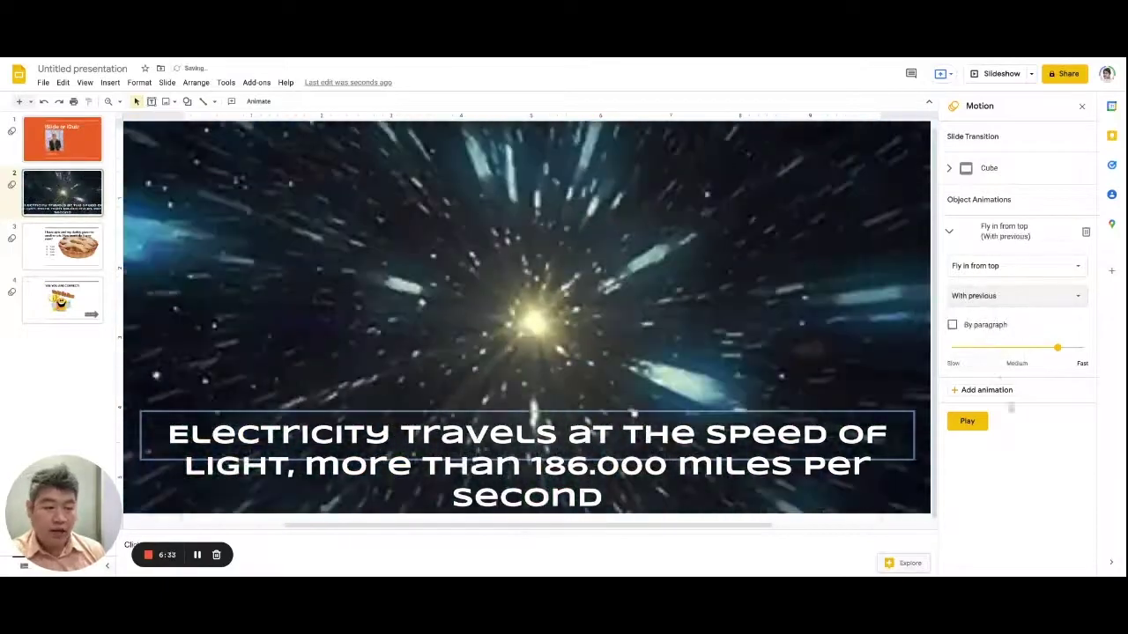
click(970, 422)
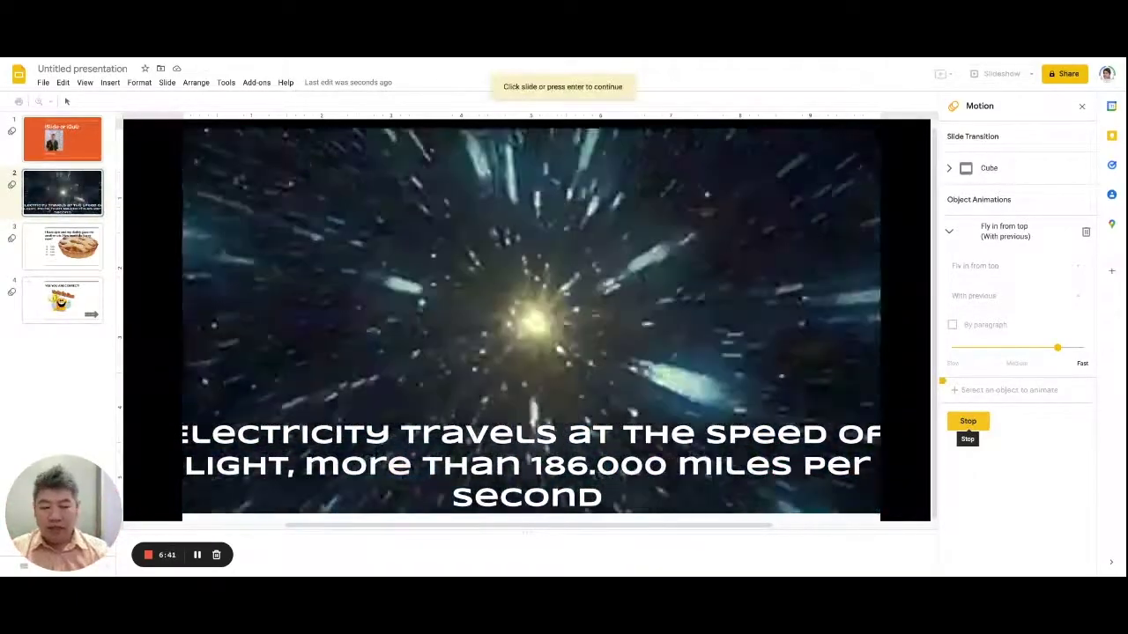
click(968, 421)
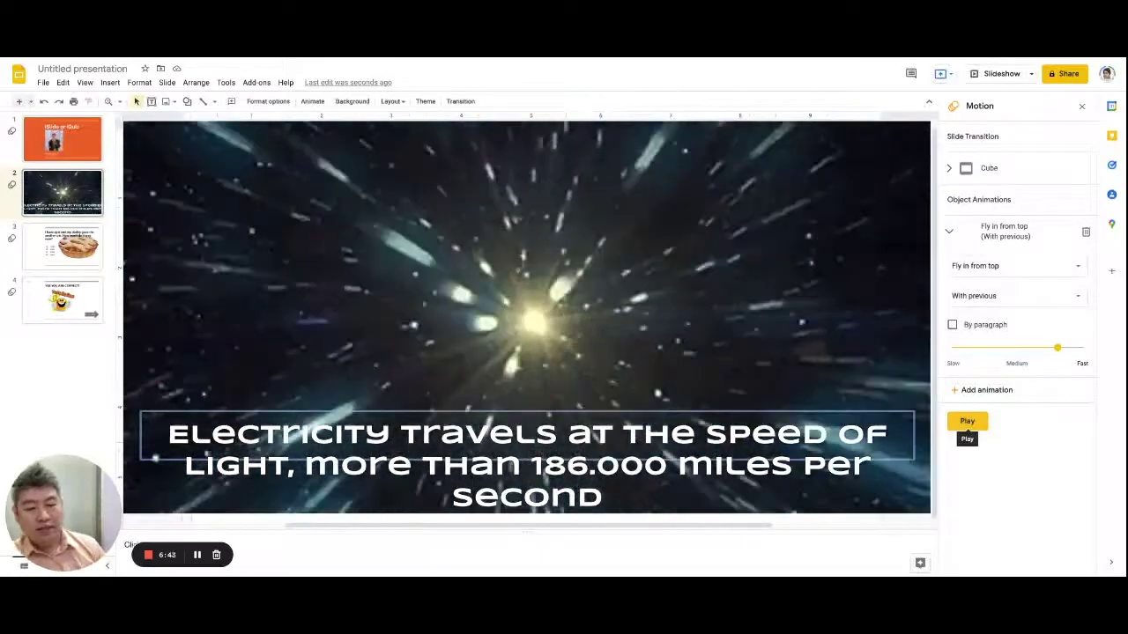